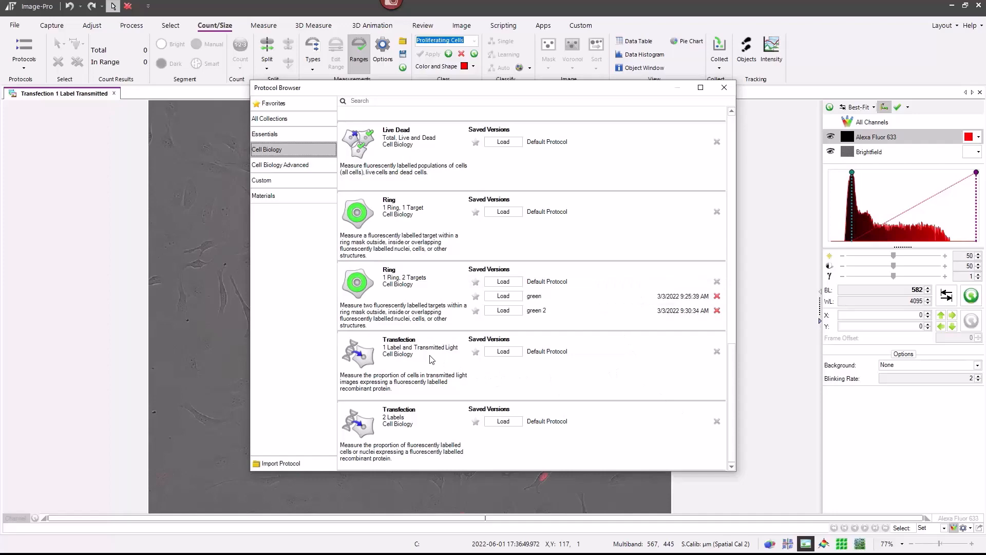
Load the default Transfection protocol for 1 Label and Transmitted Light, close the open image, and load the protocol's demo.
left_click(508, 352)
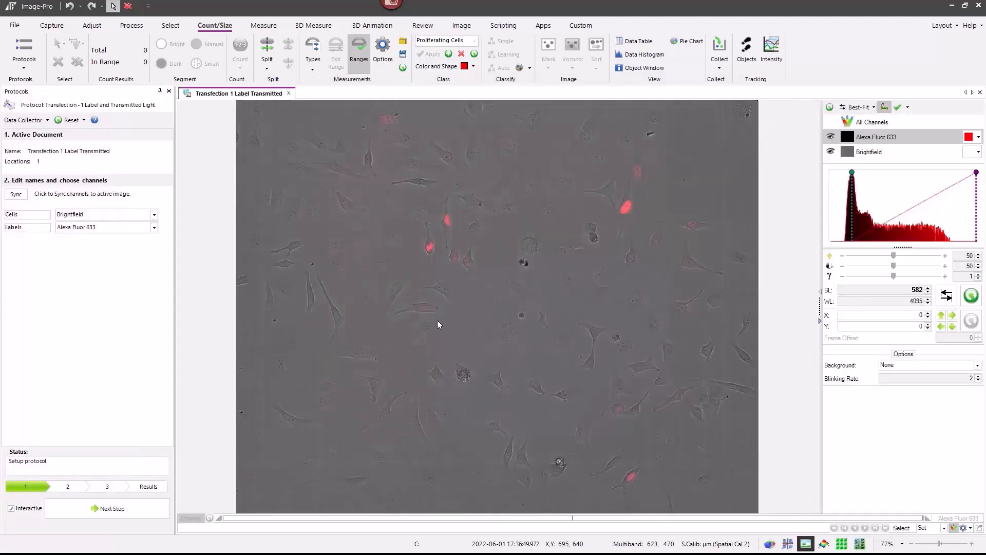
left_click(289, 93)
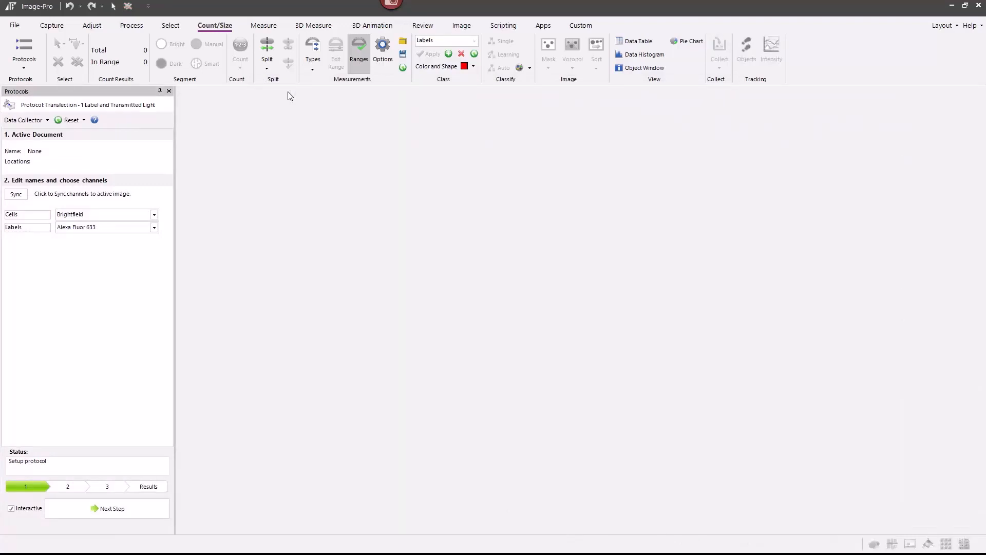
left_click(85, 121)
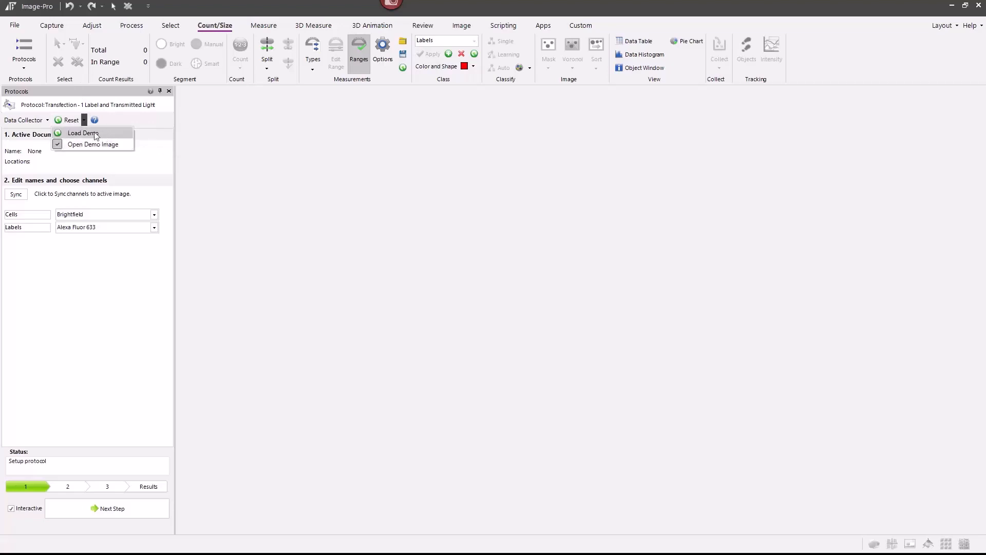
left_click(95, 134)
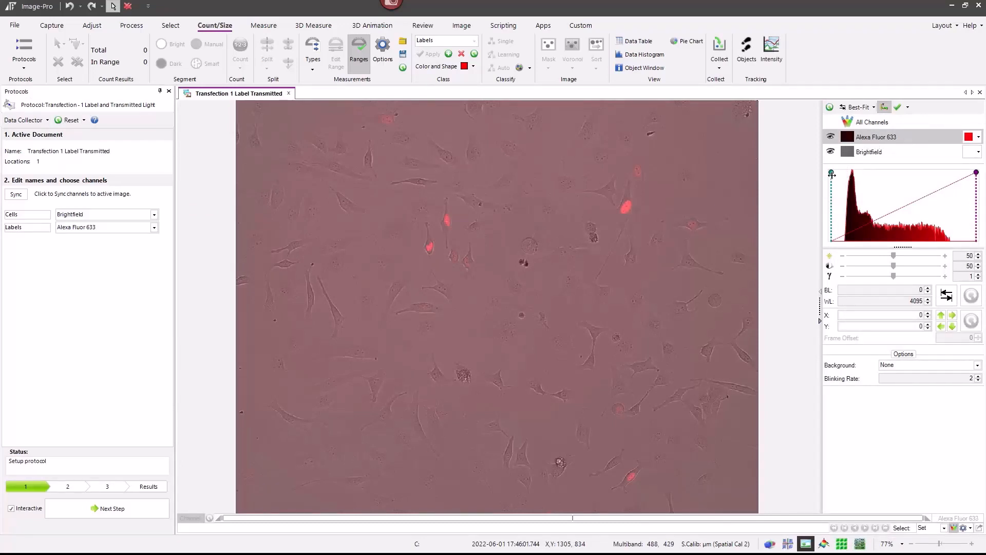
Raise the Alexa Fluor 633 channel's black level to 524 and set Brightfield as the display background.
left_click_drag(832, 173, 850, 174)
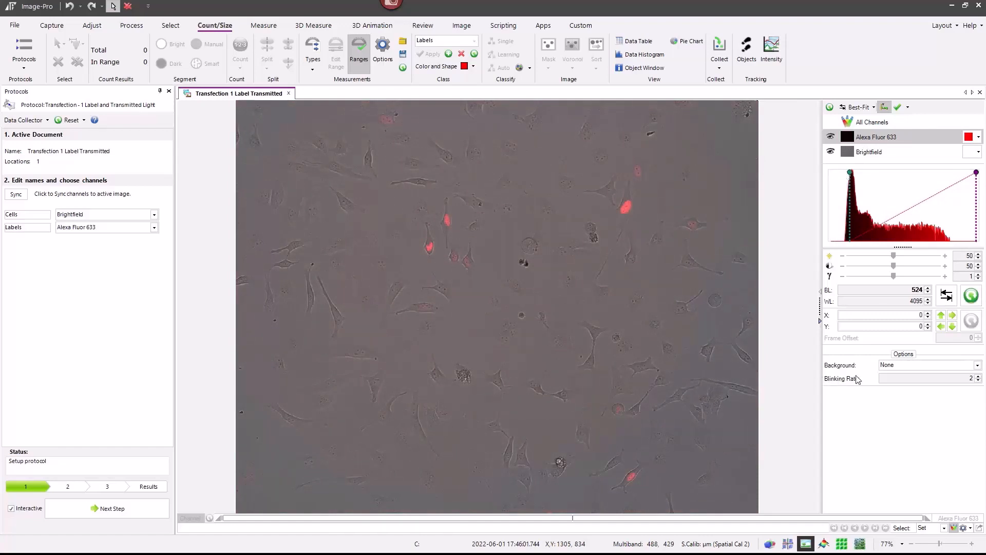
left_click(892, 366)
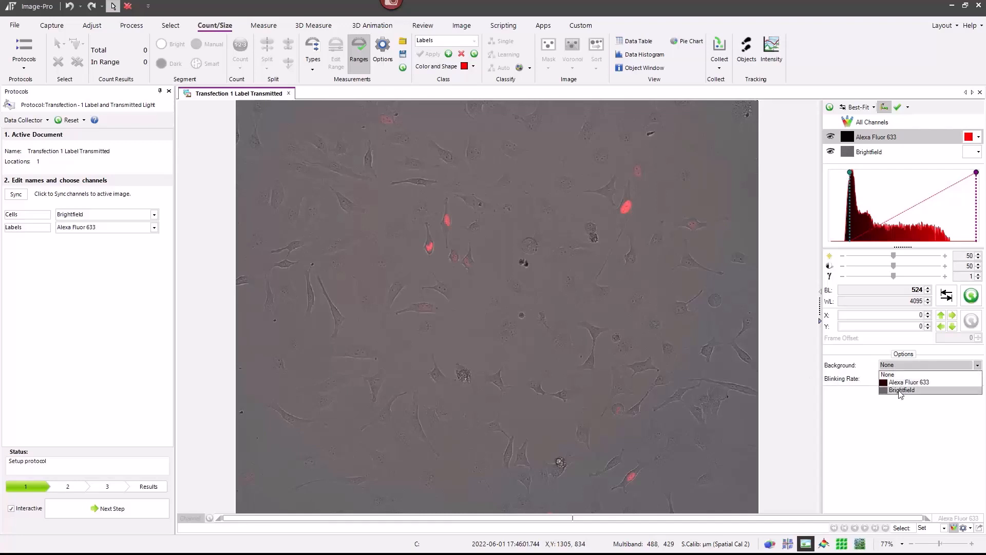
left_click(900, 394)
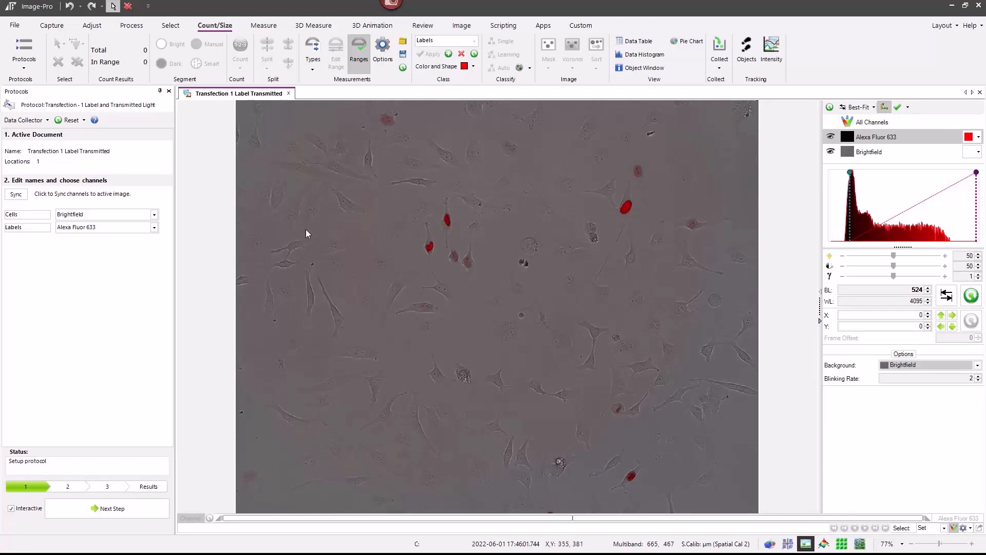
Sync the protocol channels, assign Brightfield to Cells and Alexa Fluor 633 to Labels, and advance to the Cells segmentation setup.
left_click(17, 195)
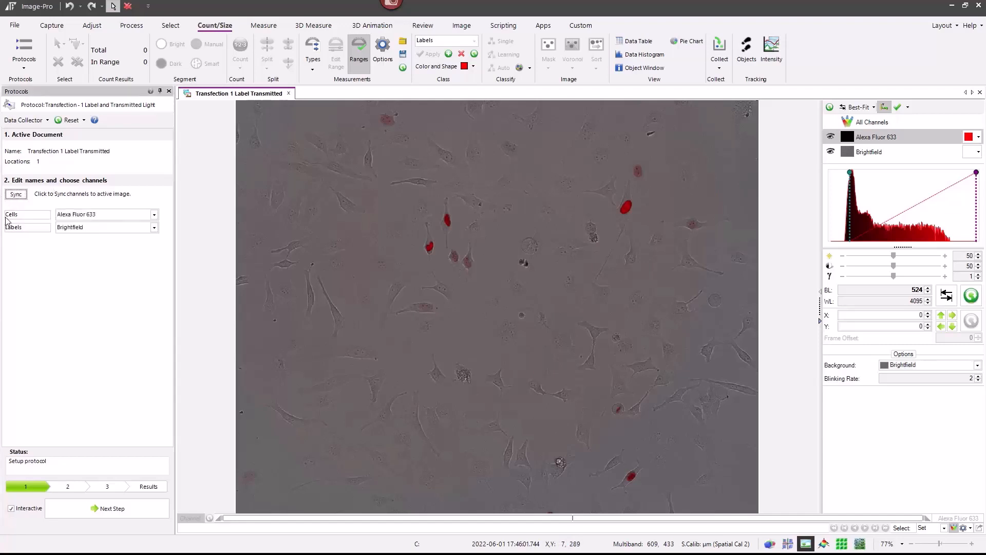
left_click(154, 214)
left_click(79, 234)
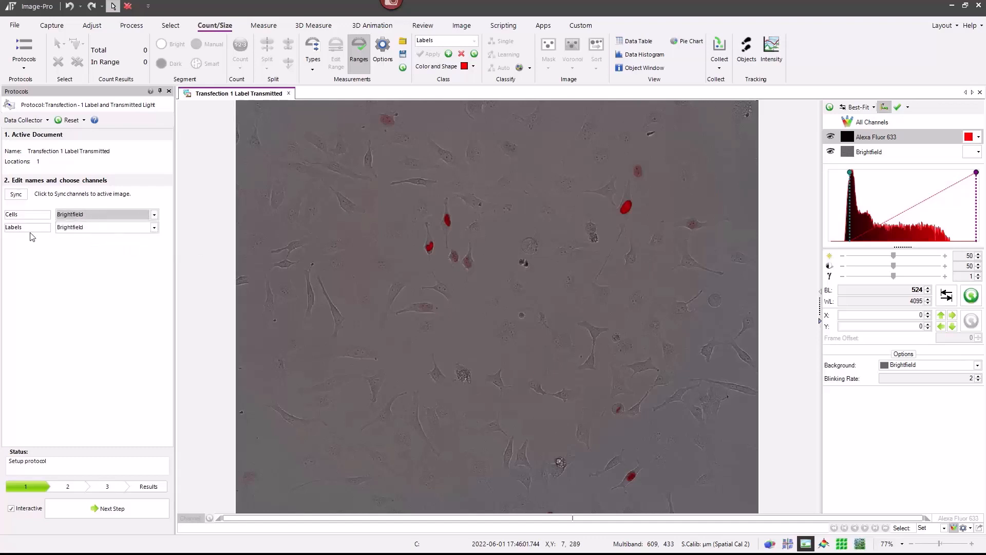
left_click(153, 227)
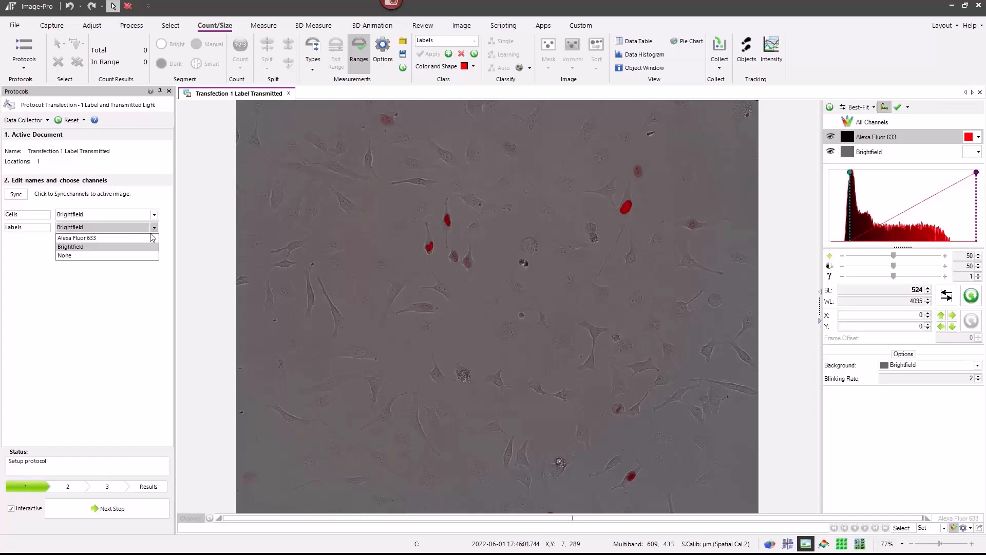
left_click(109, 235)
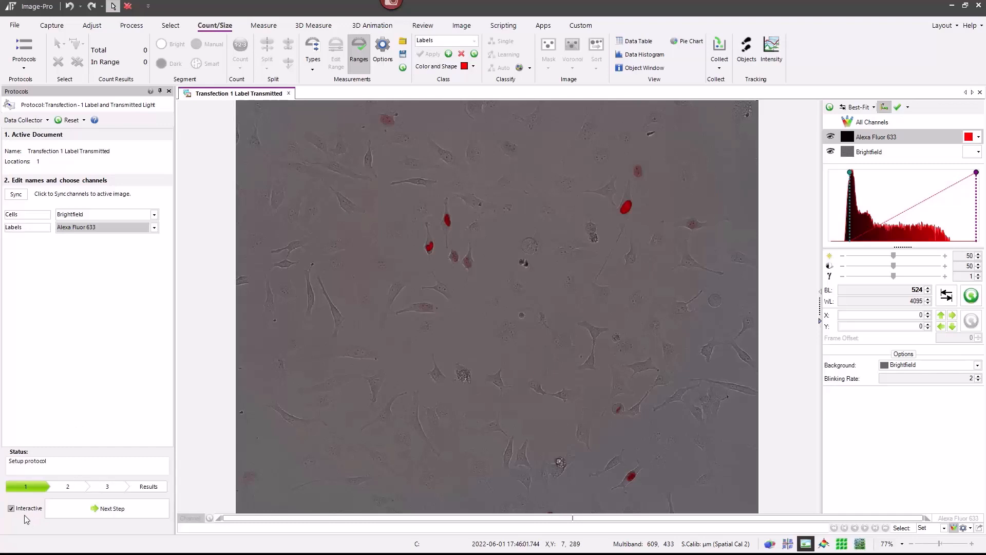
left_click(90, 509)
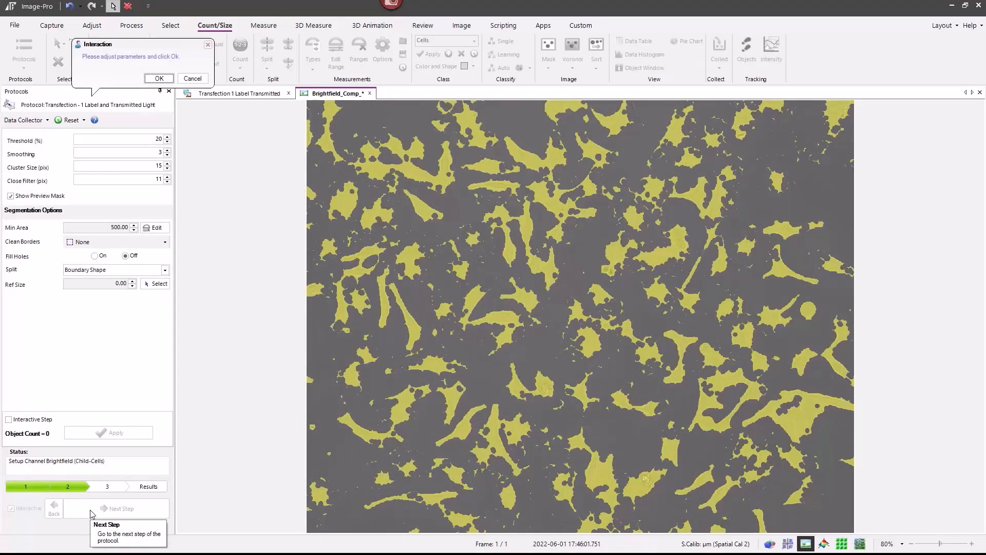
Compare the brightfield image with and without the preview mask to examine how well it covers the cells.
left_click(26, 198)
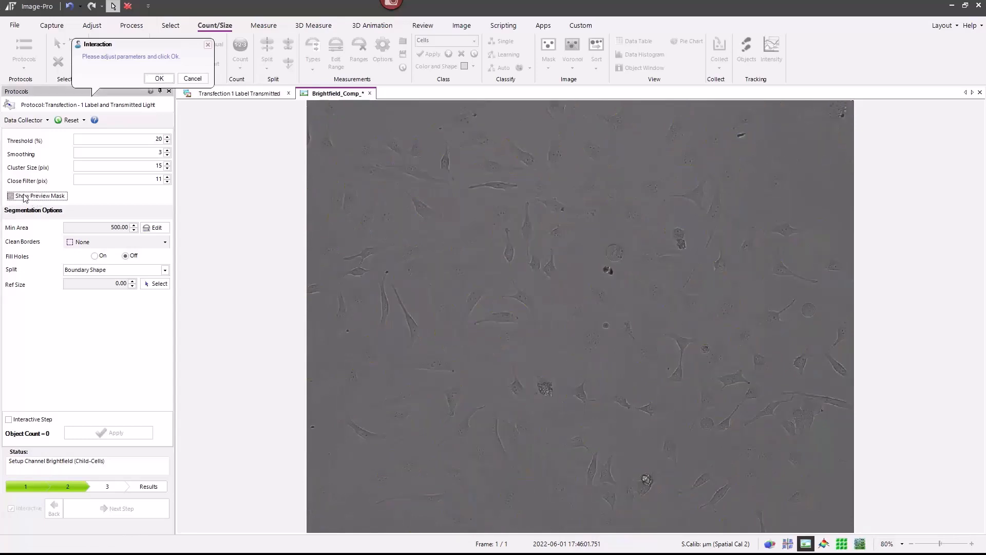
left_click(24, 198)
left_click(24, 197)
left_click(24, 197)
scroll(368, 230, "up", 3)
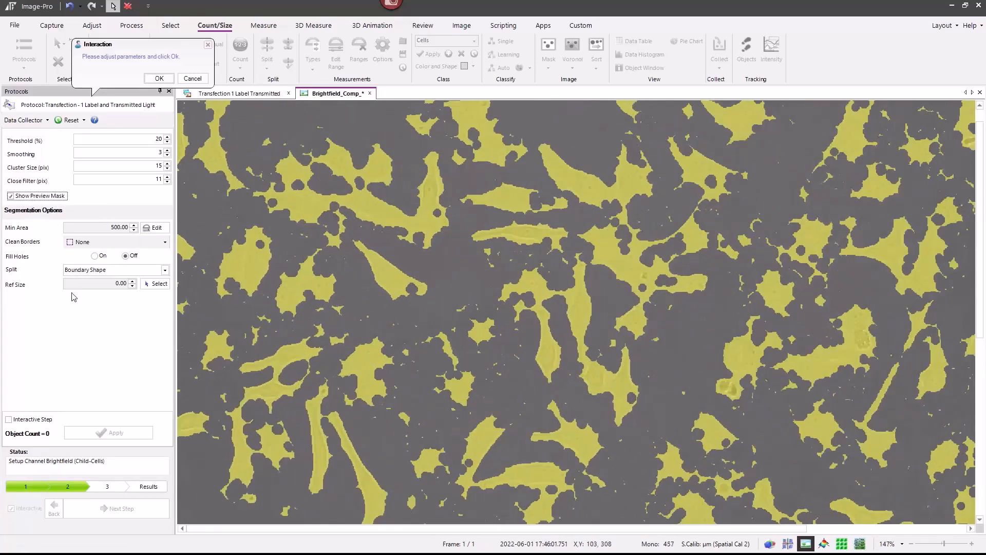
left_click(44, 200)
left_click(43, 200)
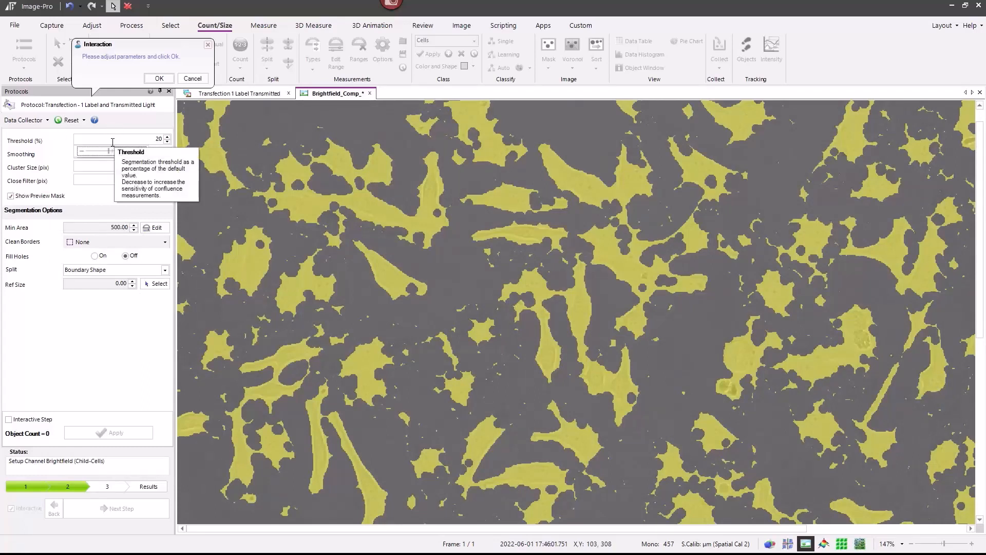
Set the Cells segmentation threshold to 19% and smoothing to 2.
left_click_drag(109, 152, 208, 140)
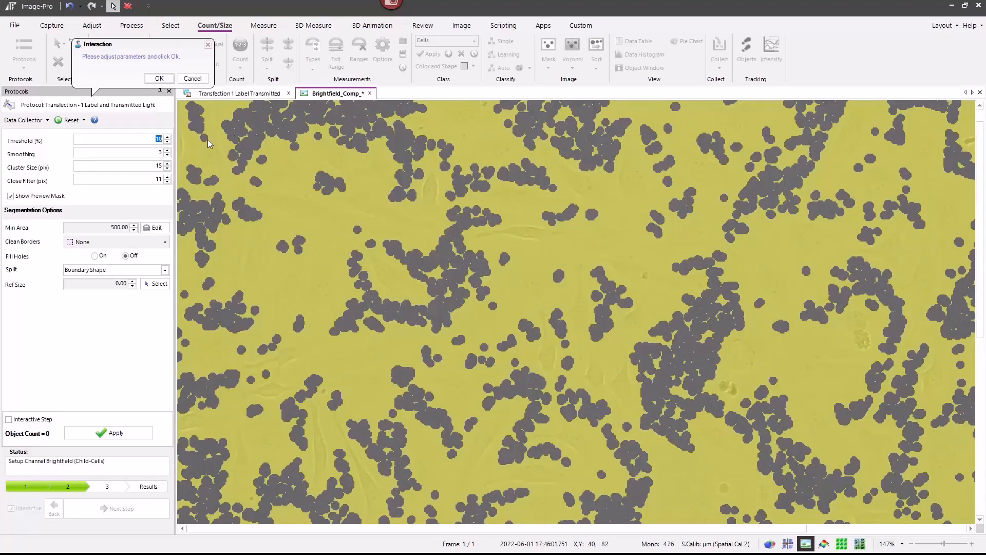
type("19")
key("Return")
mouse_move(95, 167)
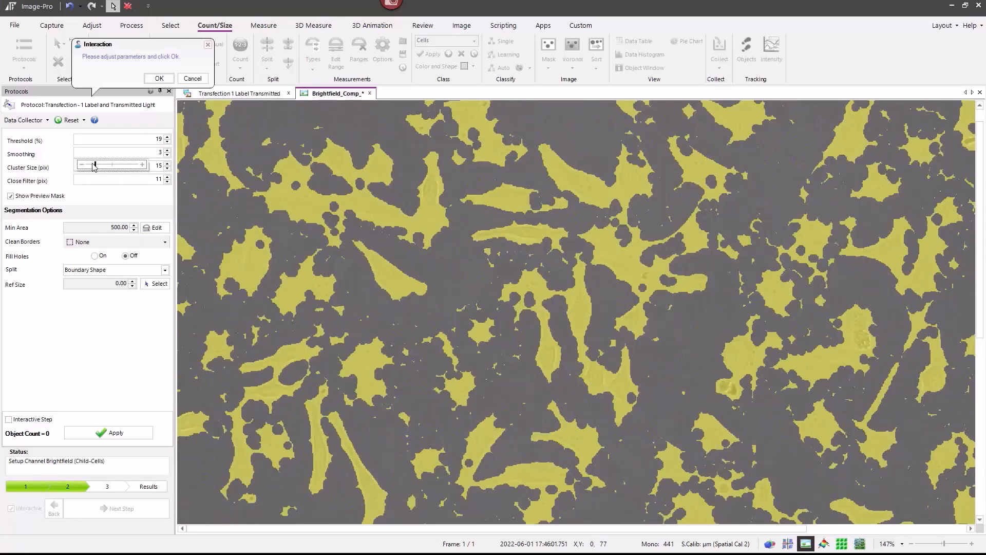
mouse_move(95, 167)
left_mouse_down()
mouse_move(109, 170)
mouse_move(94, 171)
left_mouse_up()
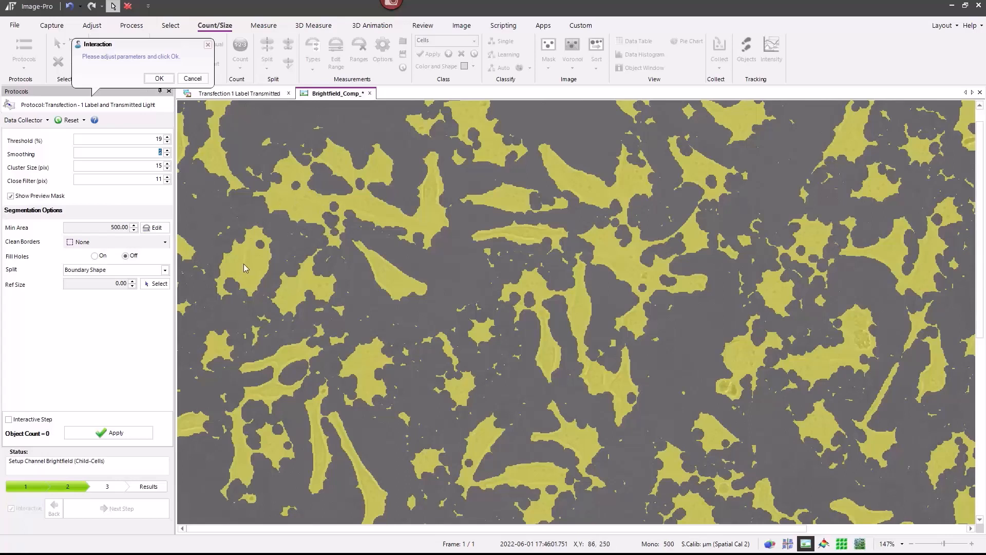
Test a large close filter on the cell mask, then set the close filter to 12 pixels.
mouse_move(151, 183)
mouse_move(120, 197)
left_mouse_down()
mouse_move(102, 195)
mouse_move(125, 197)
left_mouse_up()
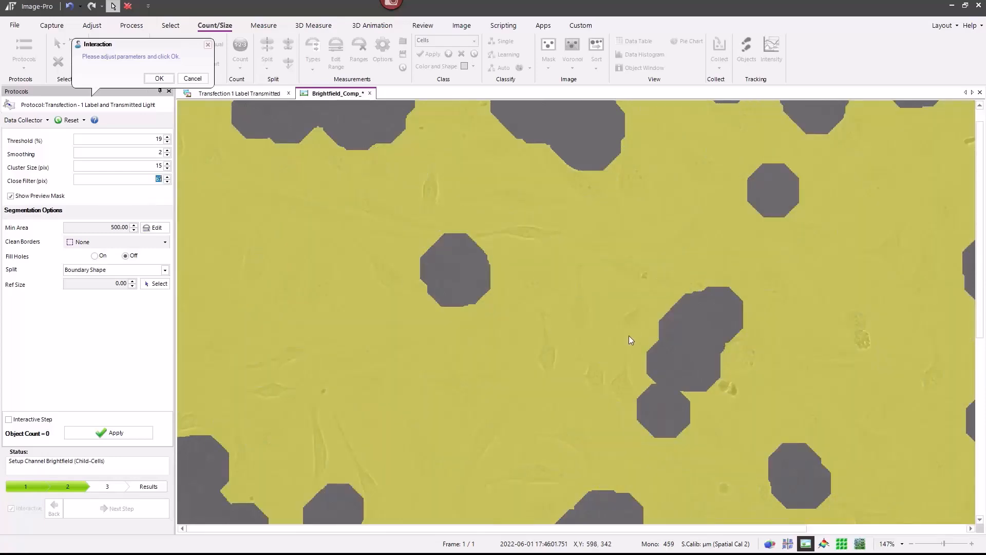
mouse_move(166, 176)
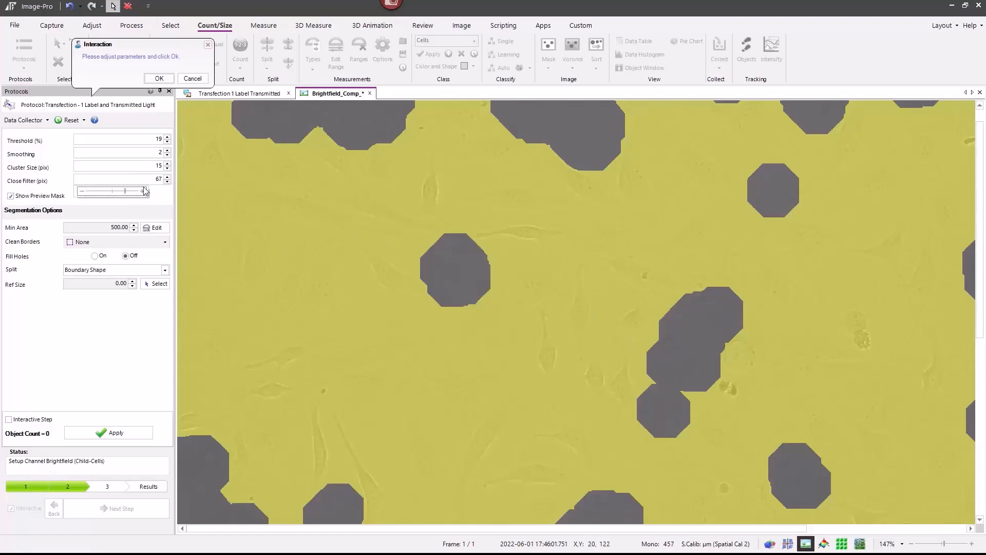
left_click_drag(123, 191, 111, 191)
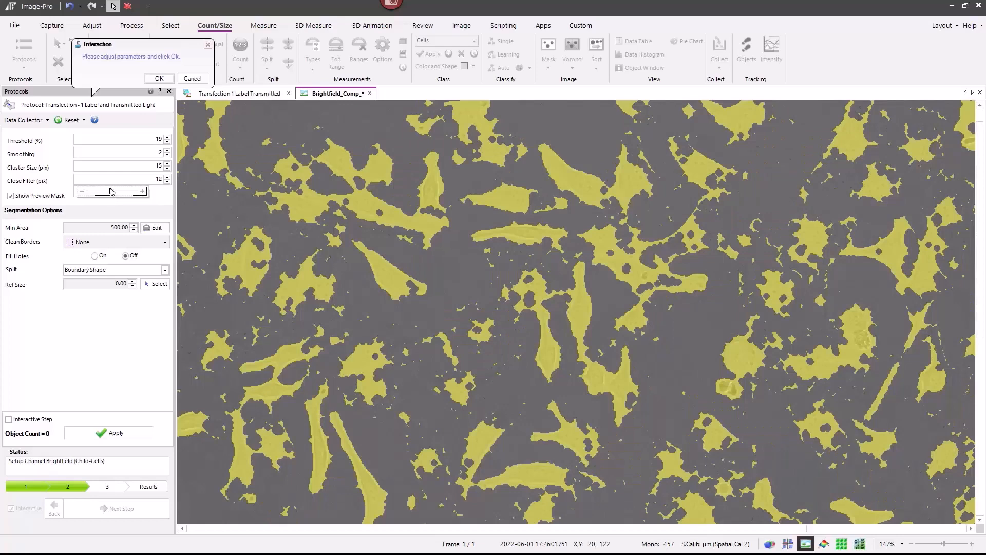
Check the adjusted mask against the cells, leave the preview mask off, and accept the Cells segmentation parameters.
left_click(31, 197)
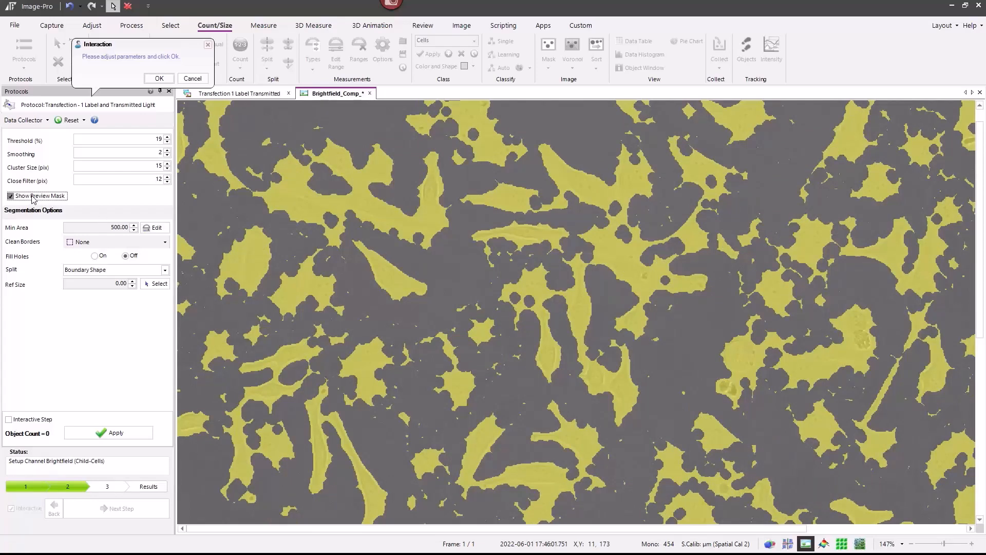
left_click(32, 196)
left_click(31, 196)
left_click(32, 196)
left_click(31, 197)
left_click(159, 79)
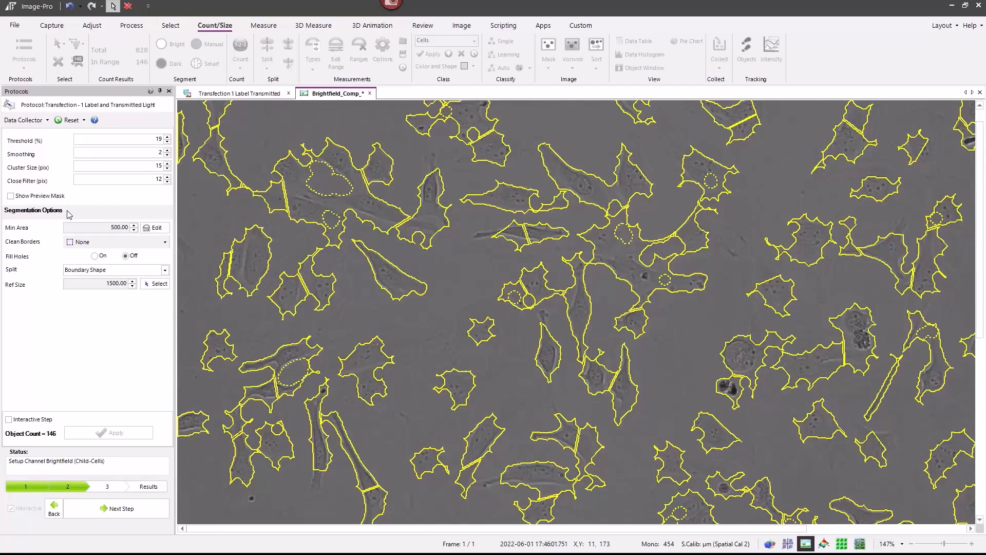
Review the minimum area measurement range and the available Clean Borders options for the cells.
left_click(149, 232)
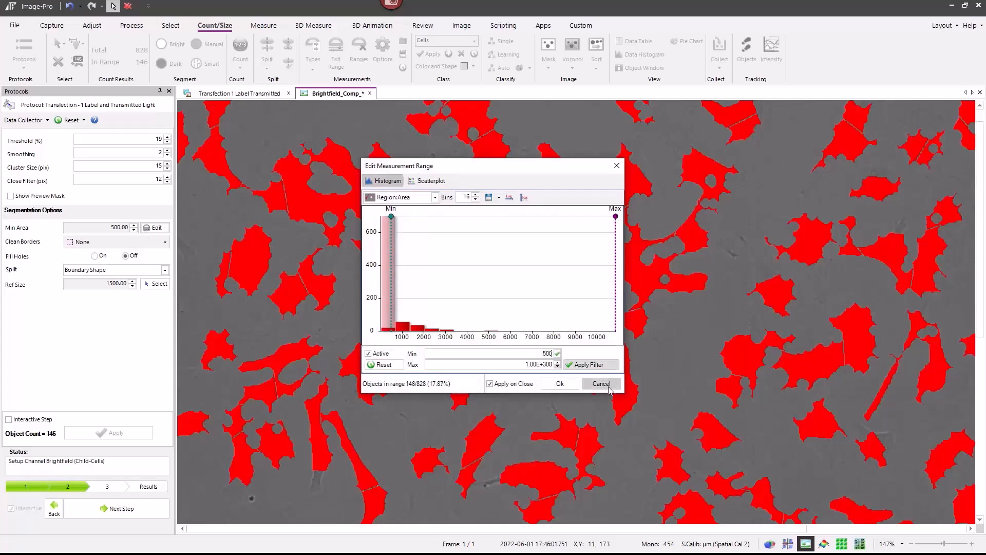
left_click(558, 384)
left_click(560, 385)
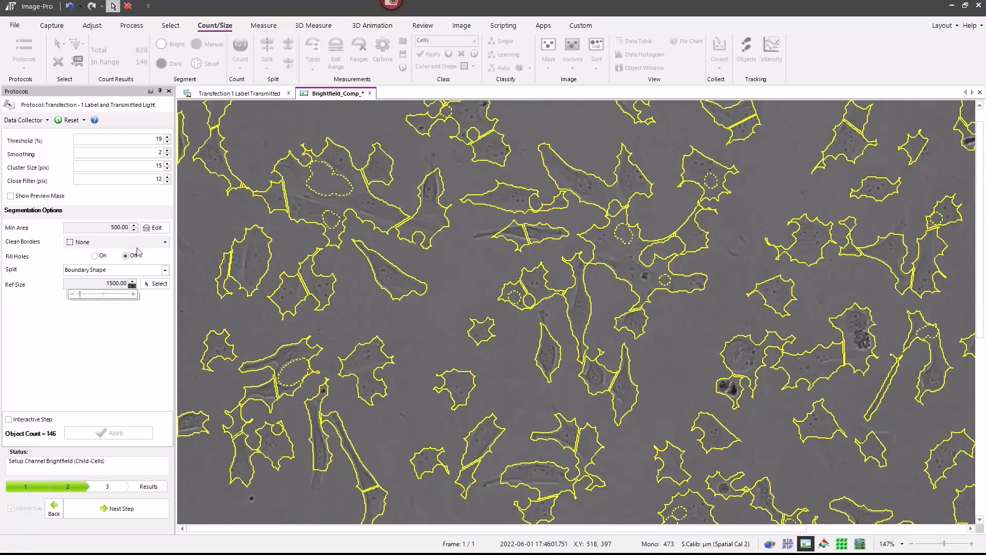
left_click(166, 242)
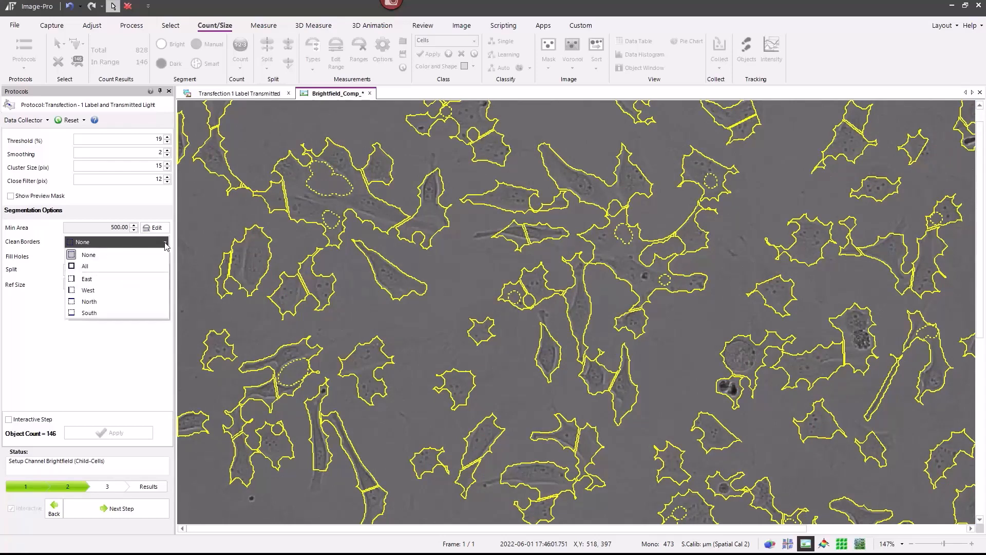
left_click(101, 361)
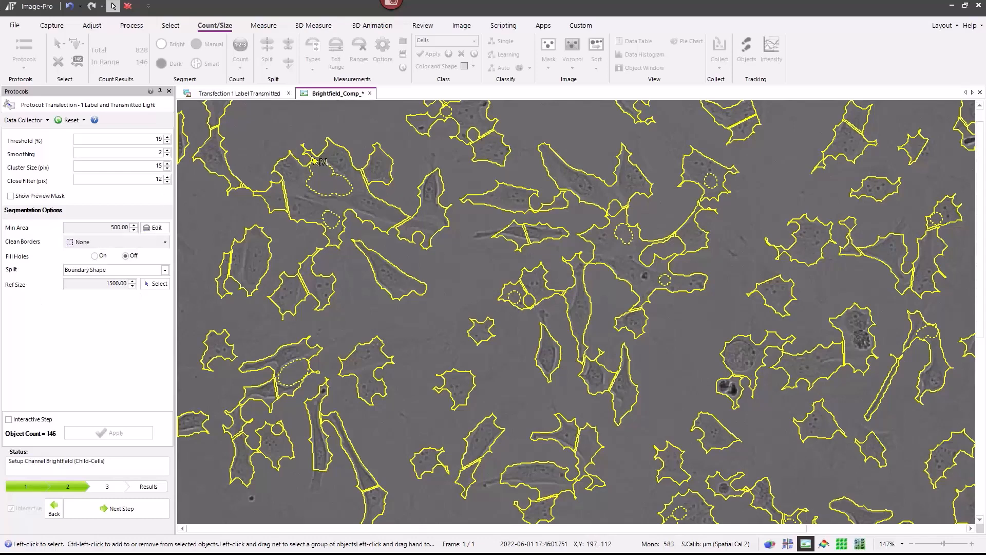
Define the split reference size from a cluster of touching cells, specifying 2 objects in it.
scroll(352, 218, "up", 2)
scroll(352, 219, "up", 1)
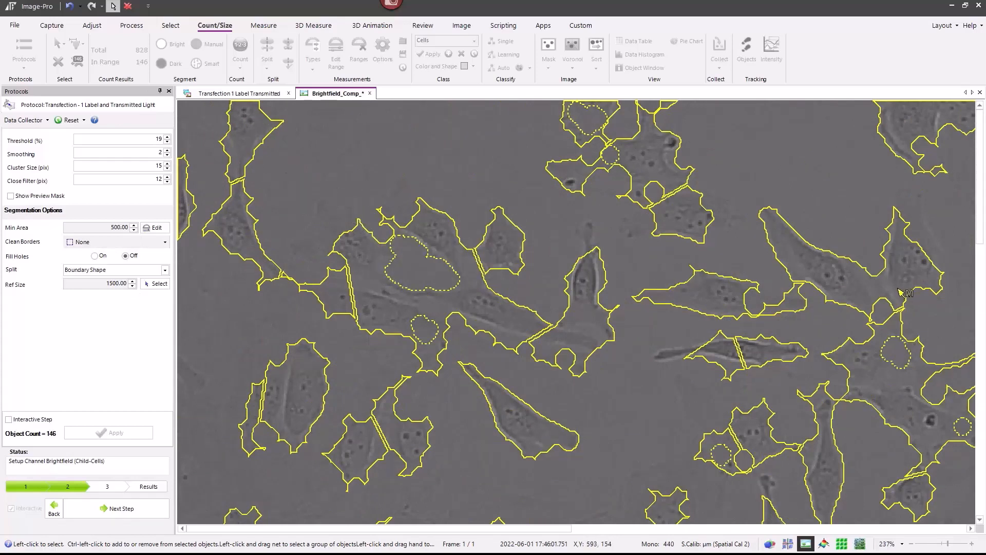
left_click(153, 286)
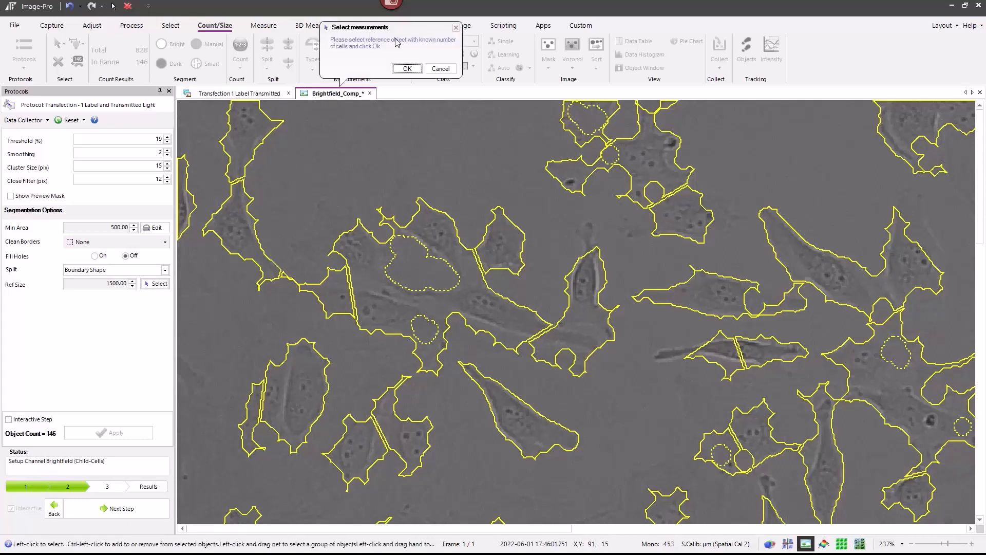
left_click(907, 273)
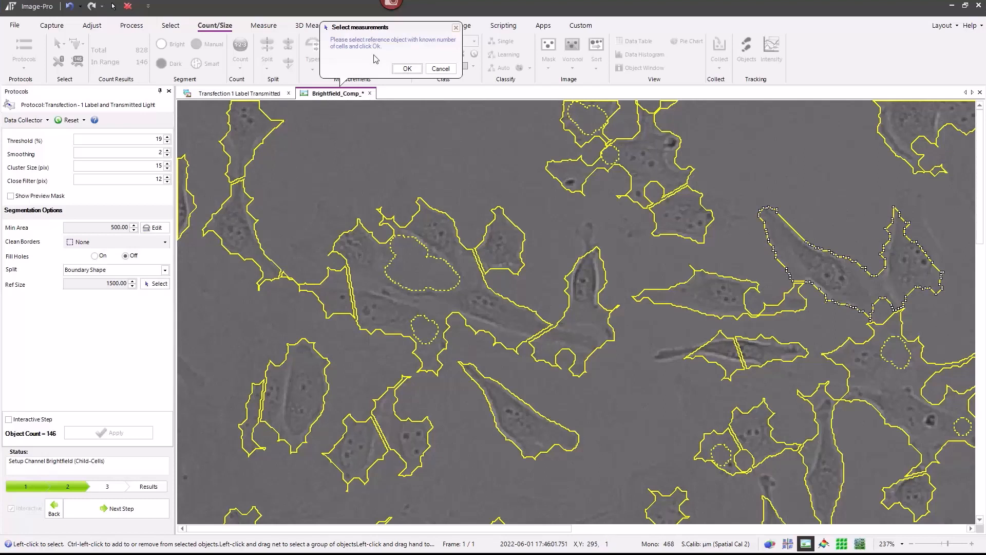
left_click(407, 69)
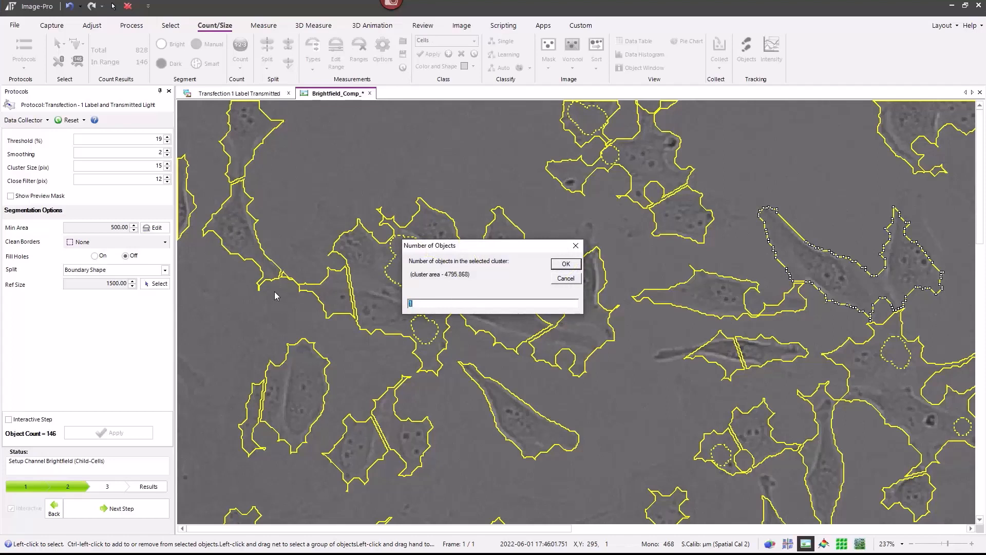
type("2")
left_click(566, 263)
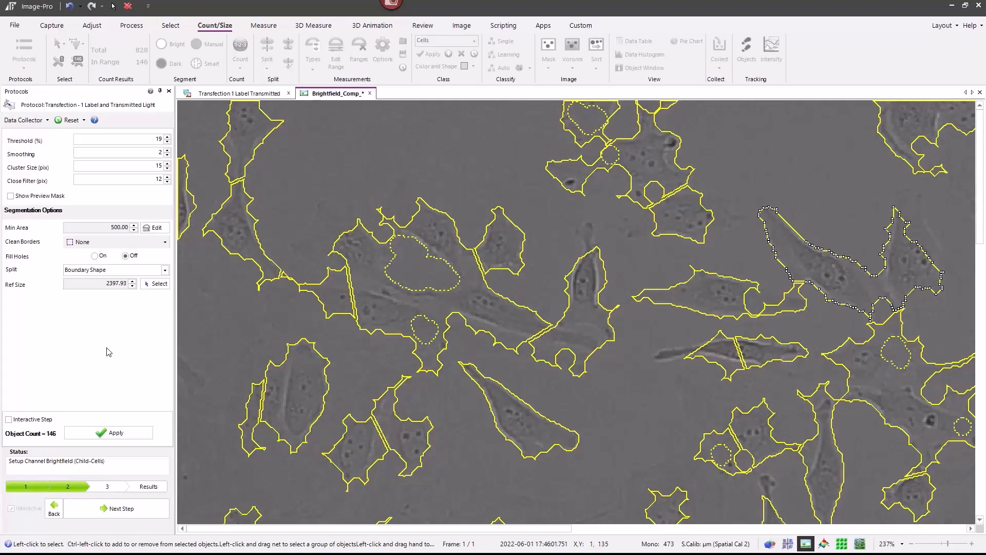
Apply the updated segmentation options to recount the cells, and advance to the Alexa Fluor 633 Labels setup.
scroll(288, 192, "down", 5)
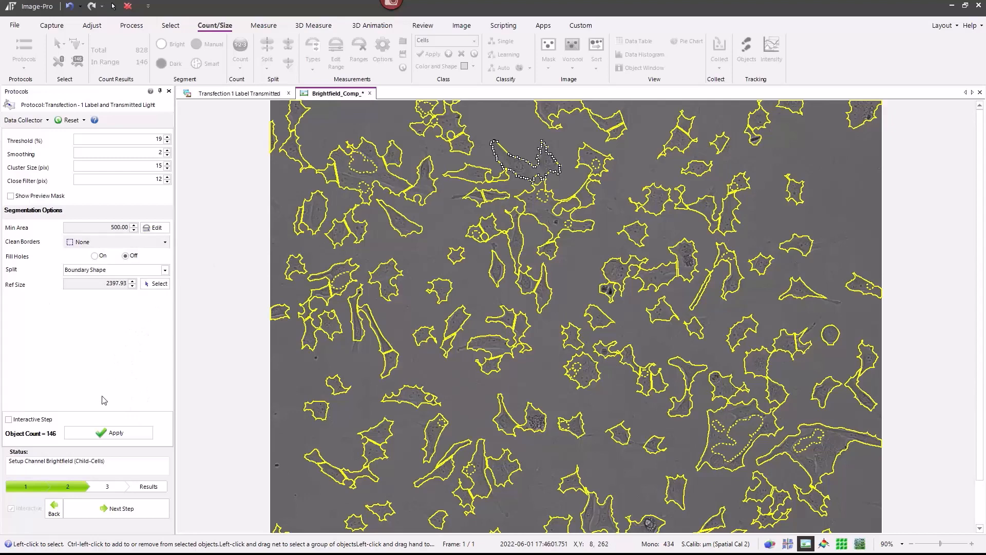
left_click(105, 434)
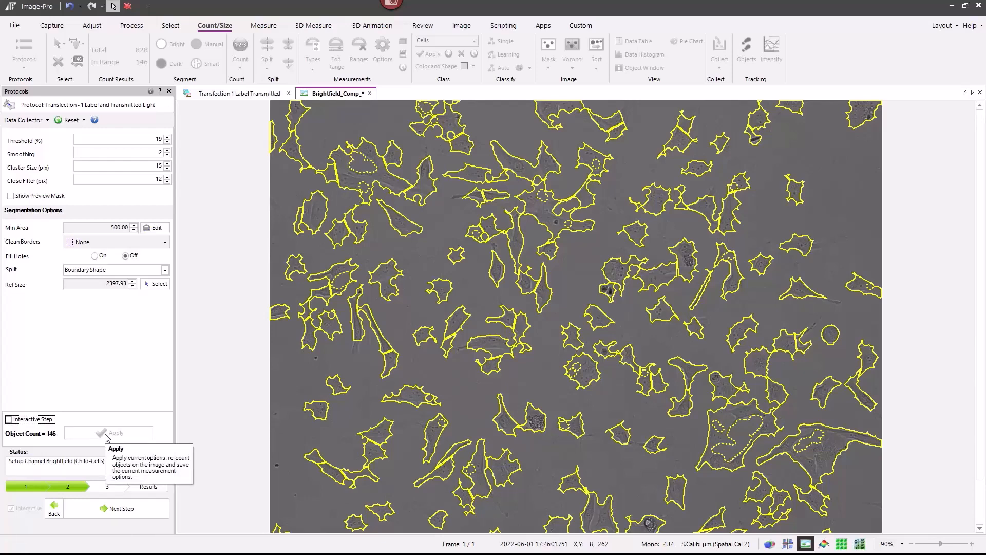
left_click(110, 512)
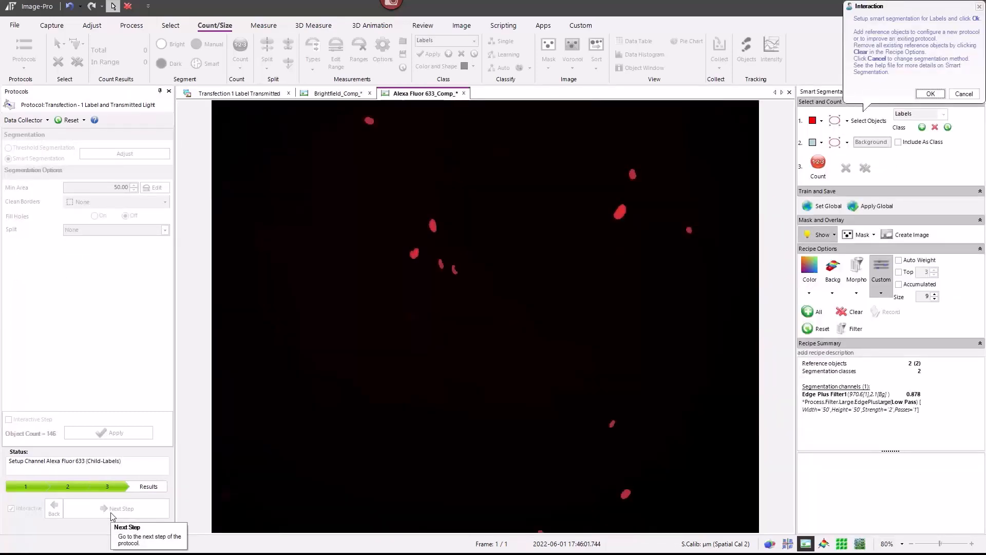
Inspect the labels in the Alexa Fluor 633 image and accept the existing smart segmentation recipe for Labels.
scroll(473, 344, "up", 5)
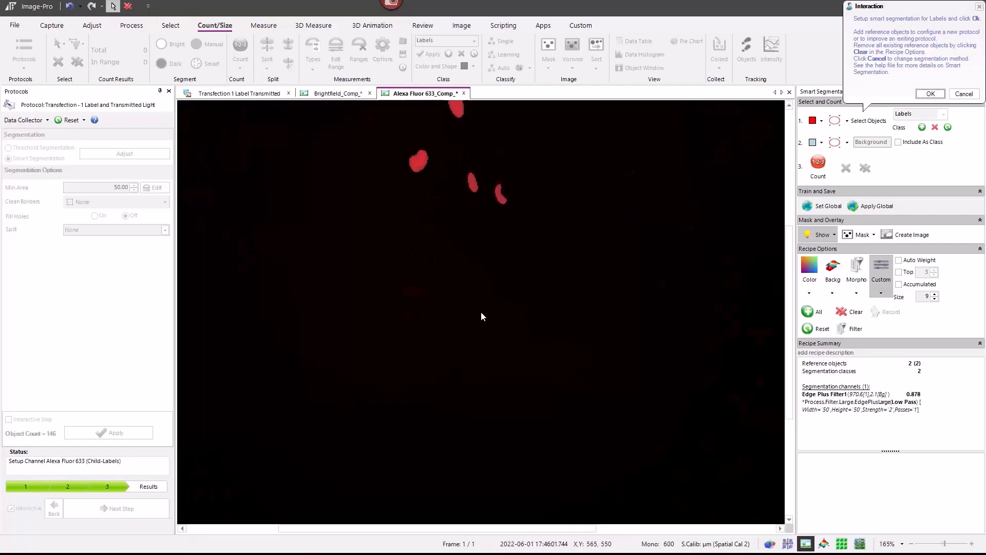
scroll(481, 313, "down", 4)
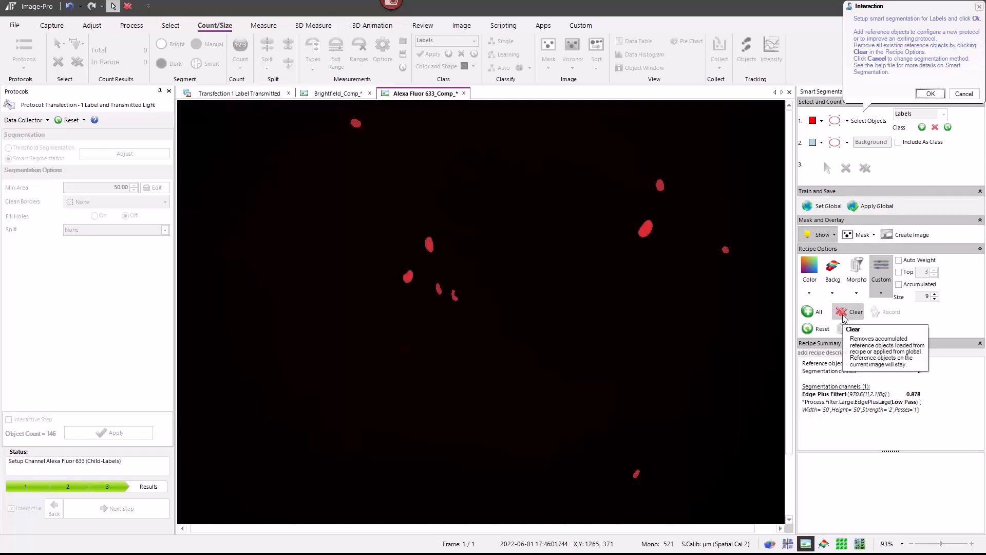
left_click(921, 95)
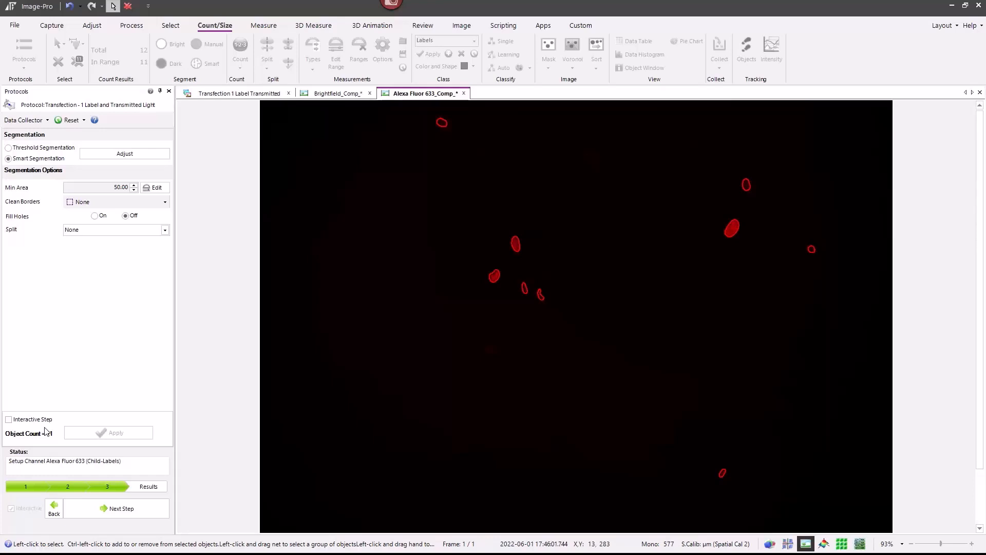
Advance the Transfection protocol from the Labels setup to its results, and finish the protocol run.
left_click(106, 511)
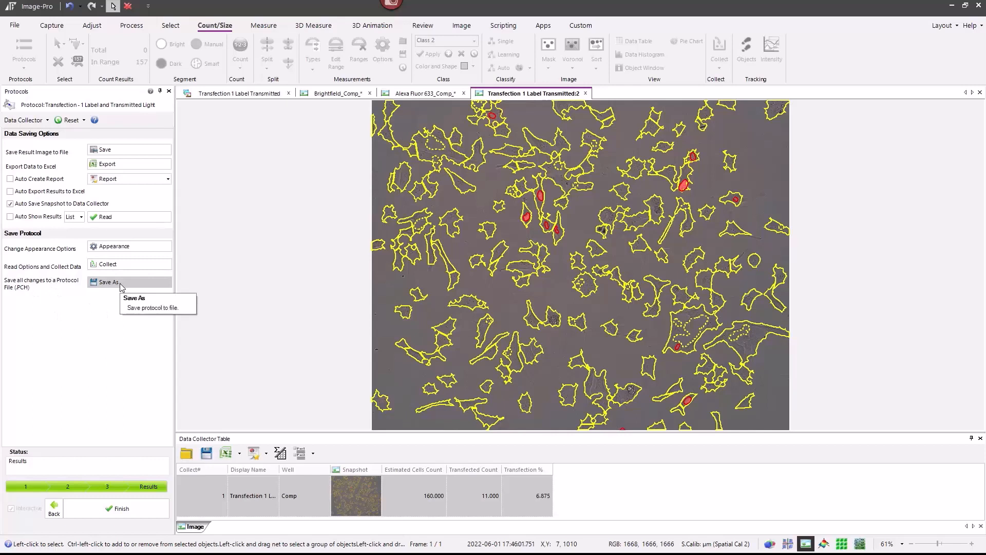
left_click(115, 512)
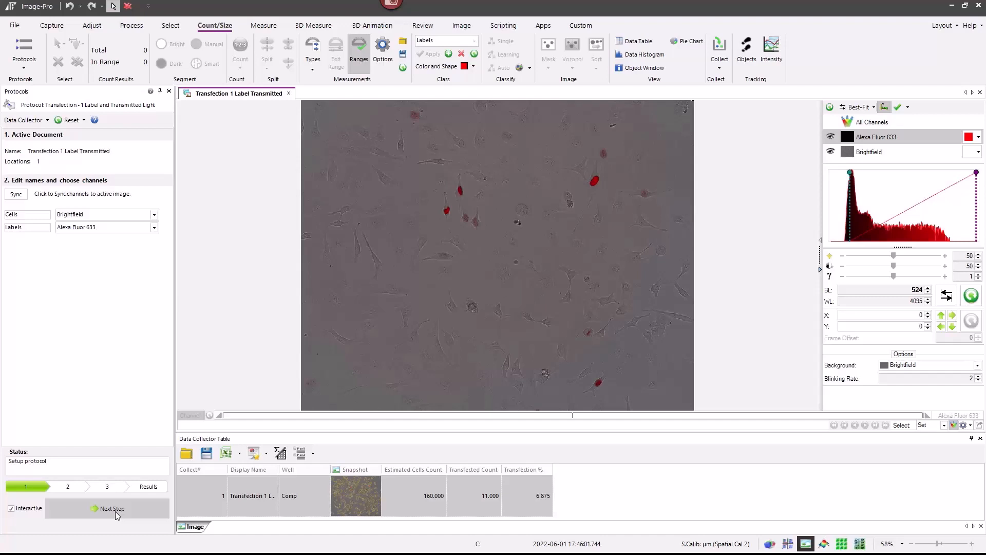
Turn off the protocol's interactive mode and check the available run options, including Run on Current Location and Run Batch.
left_click(11, 508)
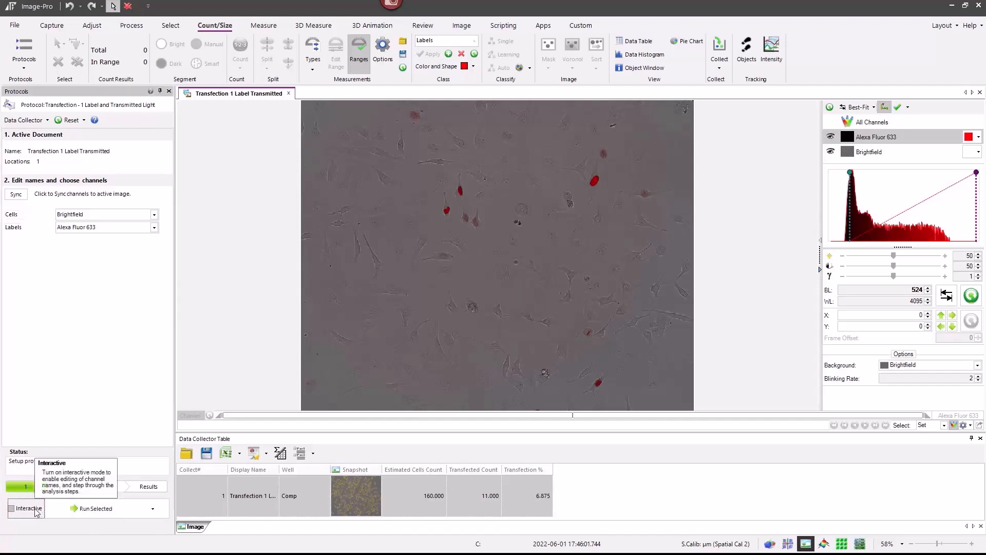
left_click(152, 508)
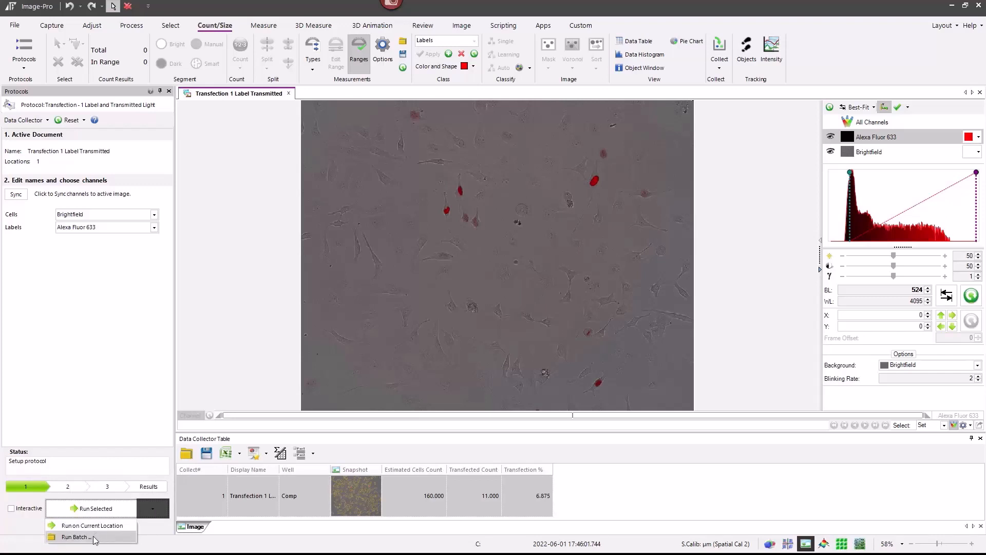
left_click(109, 395)
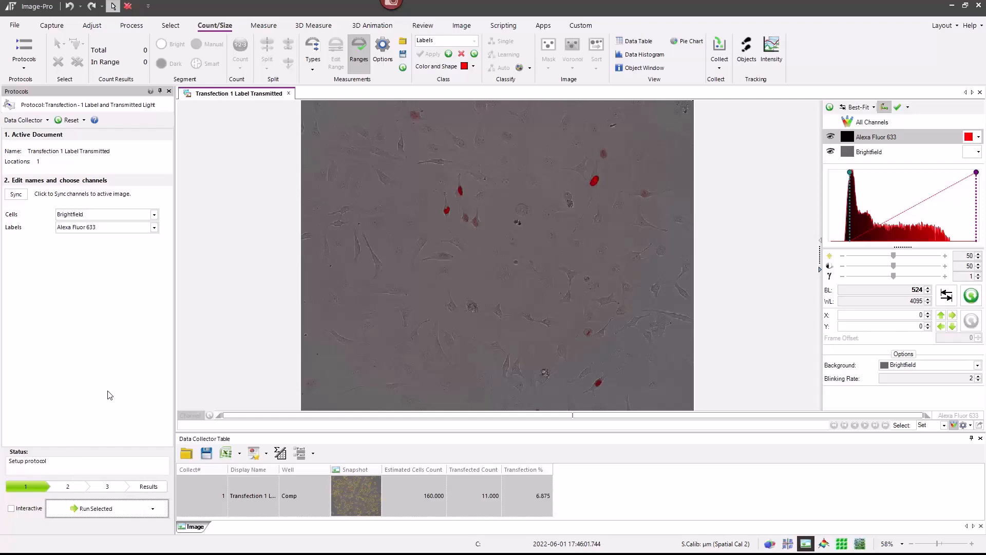